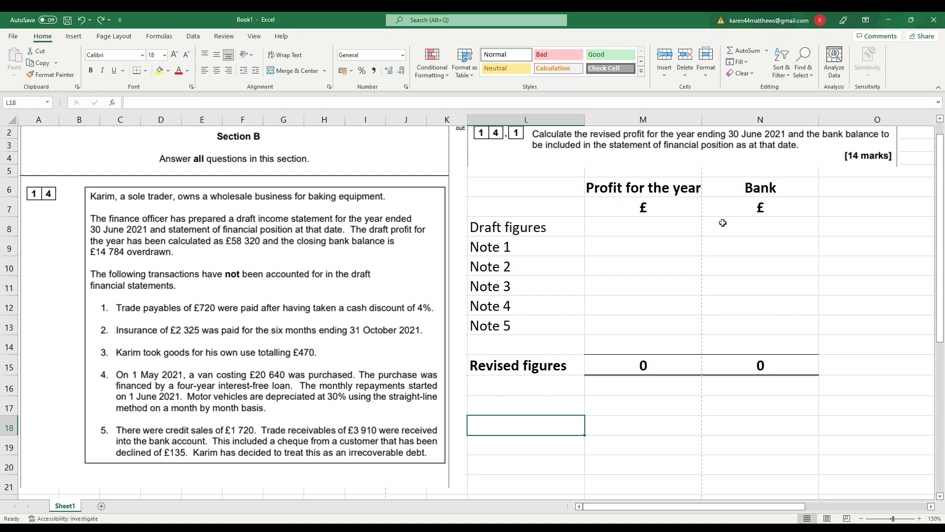
# Enter the draft profit of 58,320 in cell M8
pyautogui.click(677, 236)
pyautogui.write('5832')
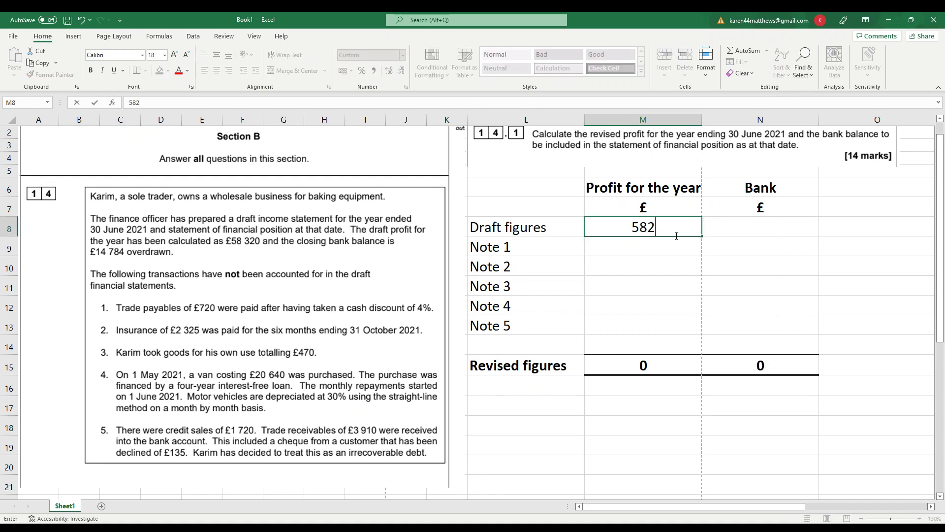
pyautogui.press('BackSpace')
pyautogui.write('320')
pyautogui.hotkey('ctrl', 'Return')
pyautogui.press('Return')
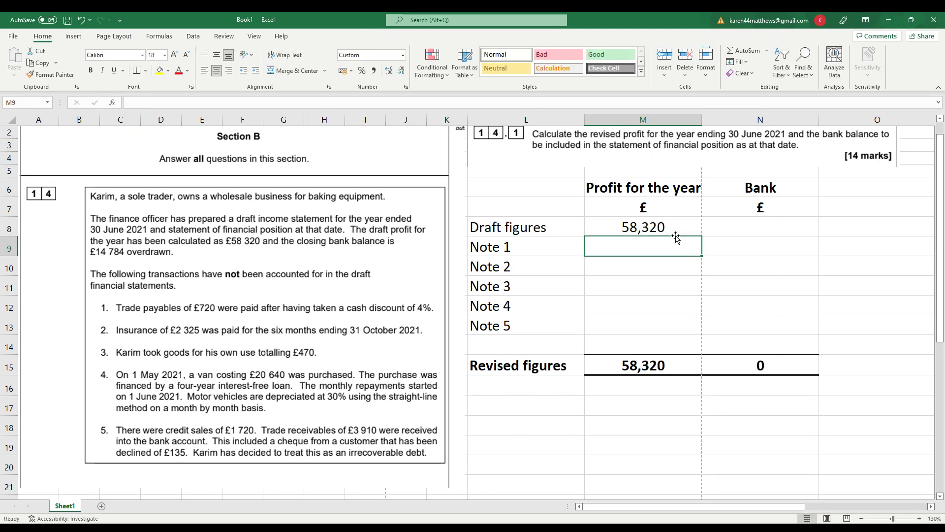
# Enter the overdrawn draft bank balance of -14,784 in cell N8
pyautogui.click(793, 230)
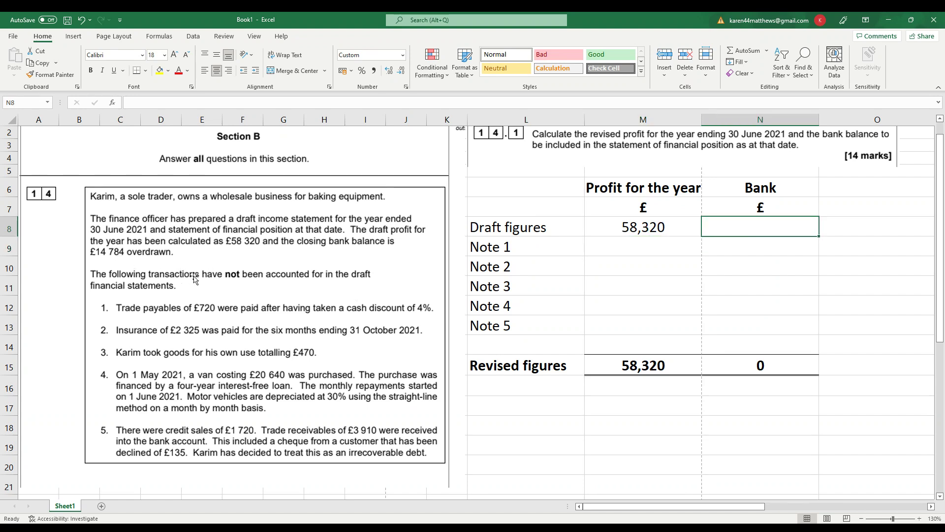
pyautogui.write('-14784')
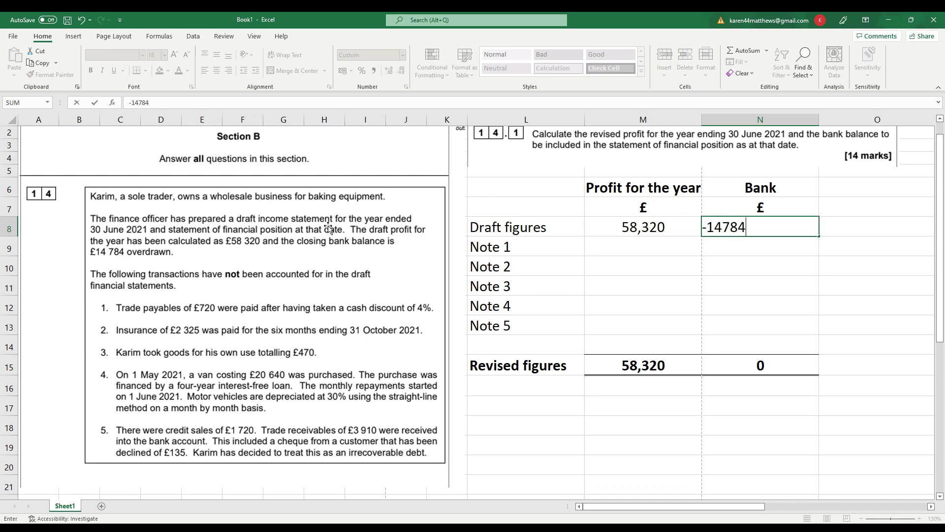
pyautogui.press('Return')
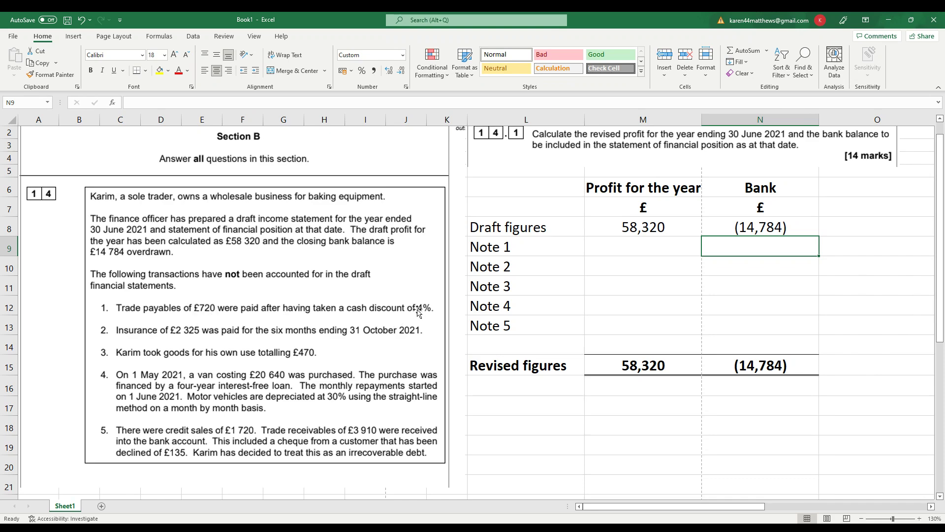
# Enter the Note 1 discount formula =720*4/96 (30) in the profit column
pyautogui.click(643, 248)
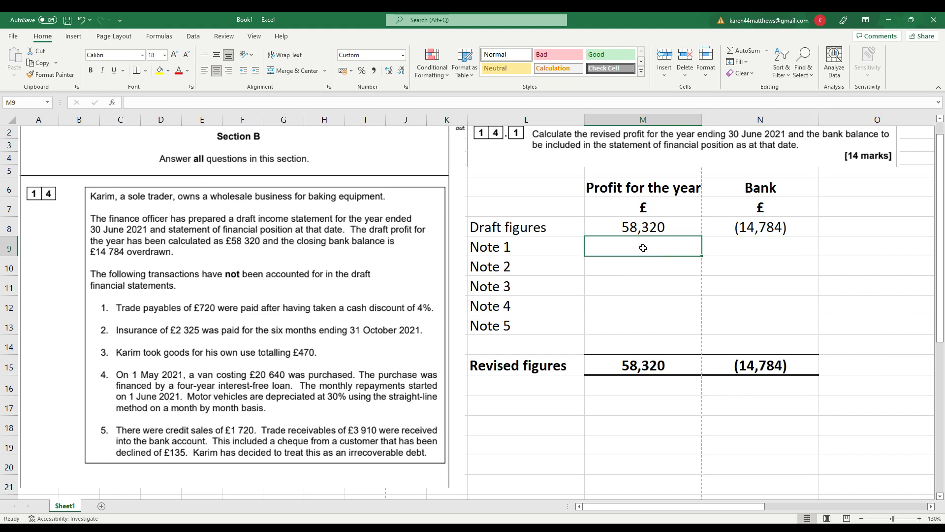
pyautogui.write('=72')
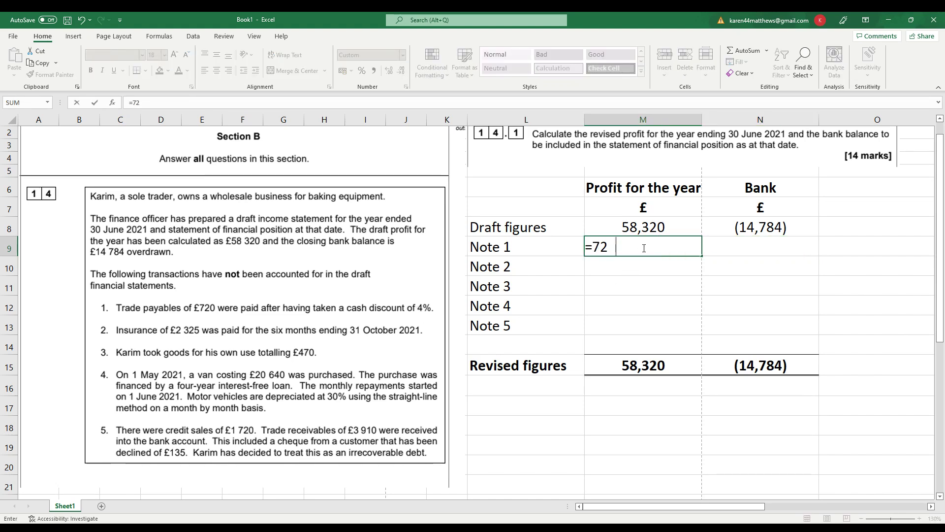
pyautogui.write('0*4/96')
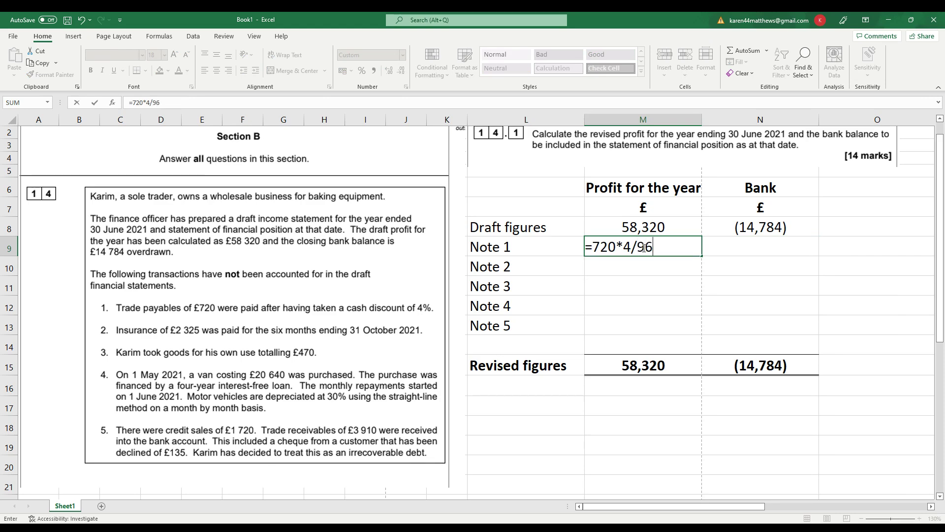
pyautogui.press('Return')
# Enter the Note 1 bank payment of -720 in N9
pyautogui.press('Up')
pyautogui.press('Right')
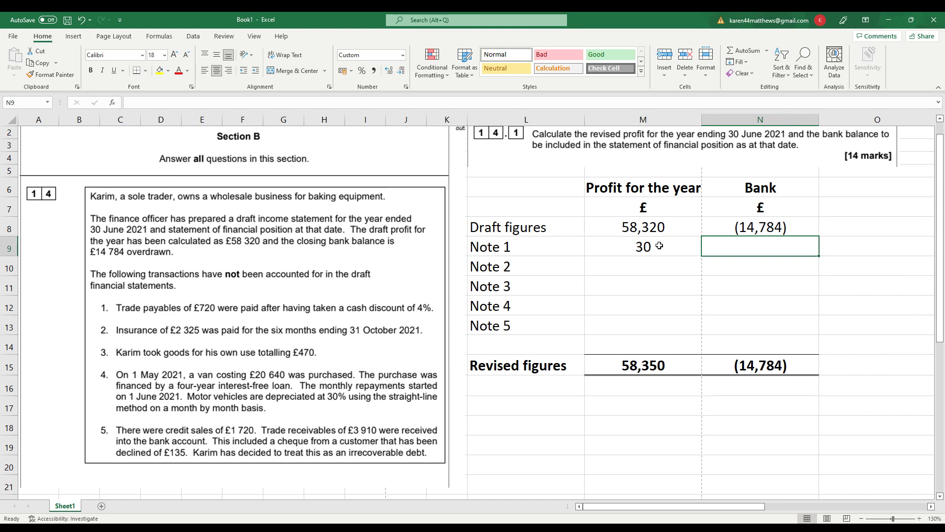
pyautogui.write('-720')
pyautogui.press('Return')
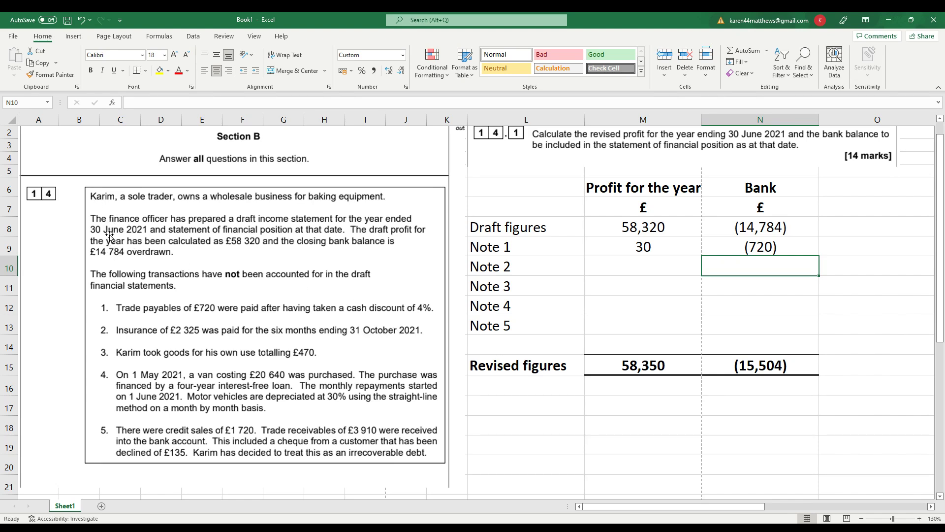
# Enter the Note 2 prepaid insurance formula =-2325*2/6 (775) in M10
pyautogui.click(648, 270)
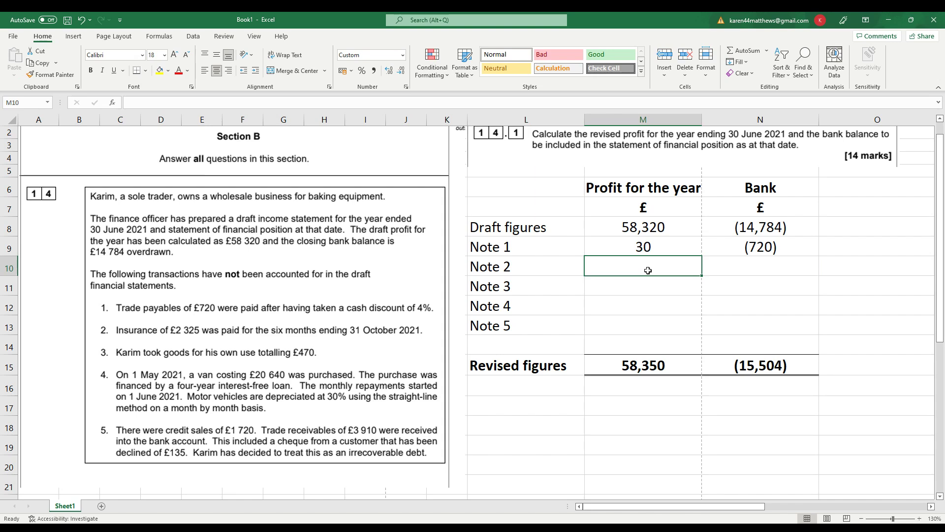
pyautogui.write('=-2325')
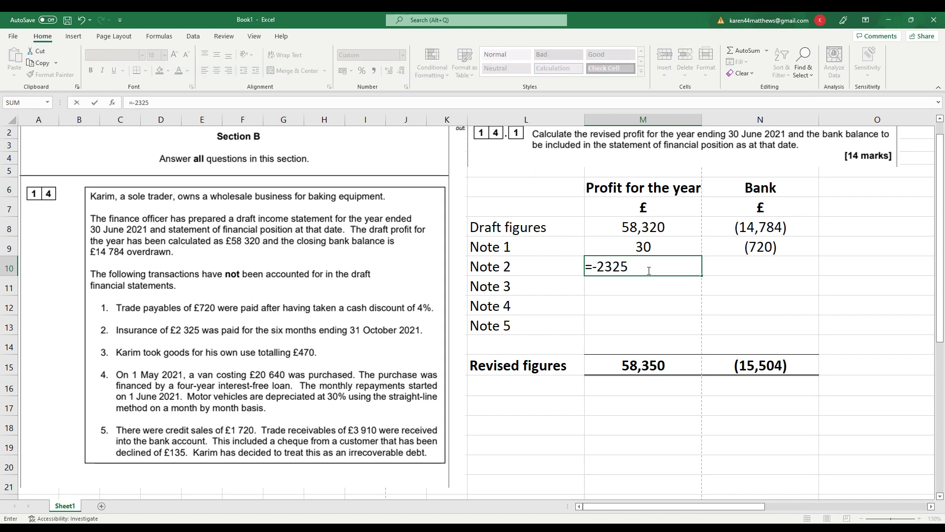
pyautogui.write('*2/6')
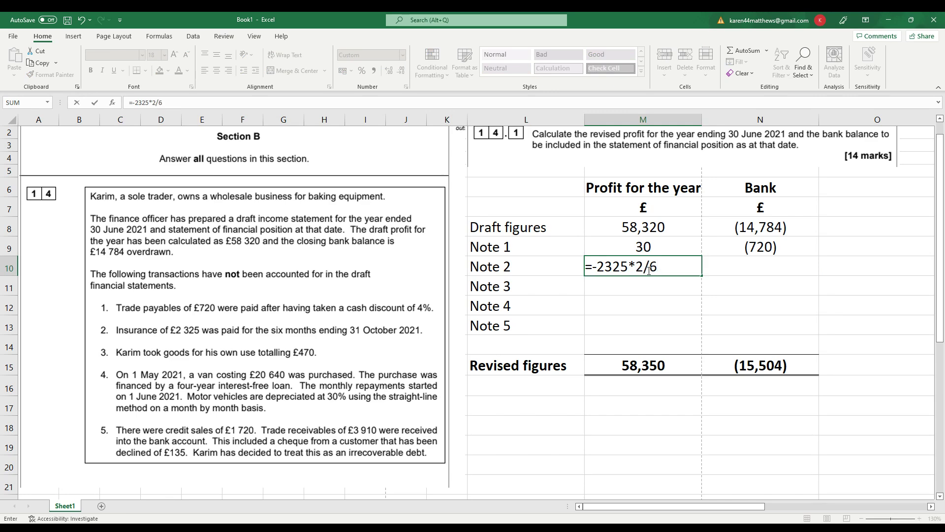
pyautogui.press('Return')
pyautogui.click(648, 268)
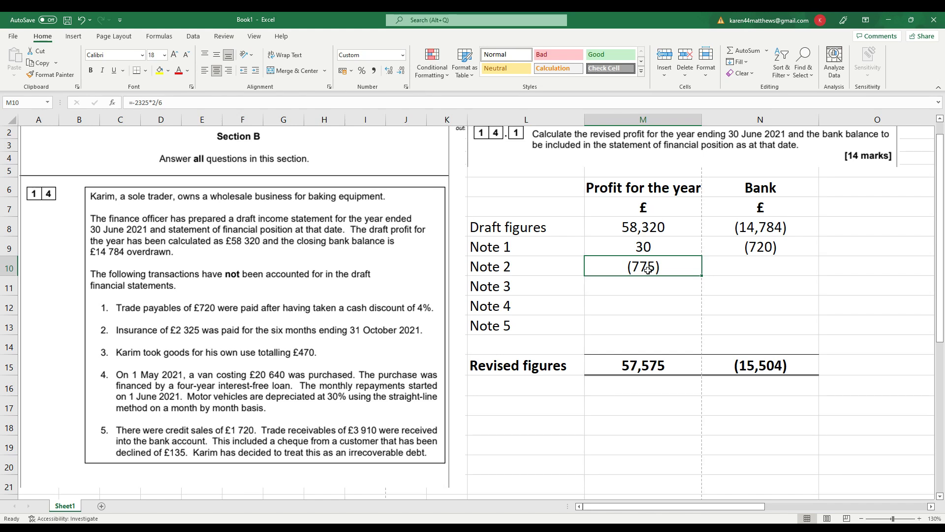
# Enter the Note 2 insurance payment of -2,325 in the bank cell N10
pyautogui.press('Right')
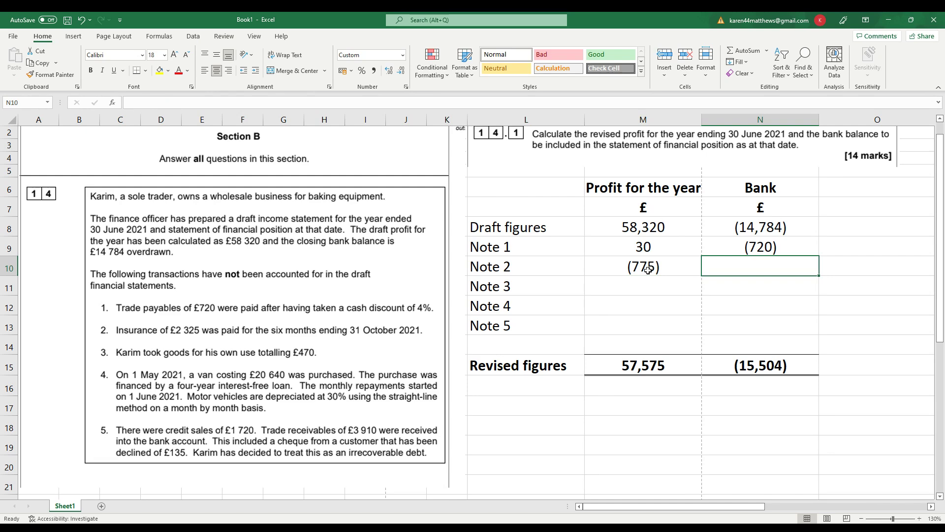
pyautogui.write('-2325')
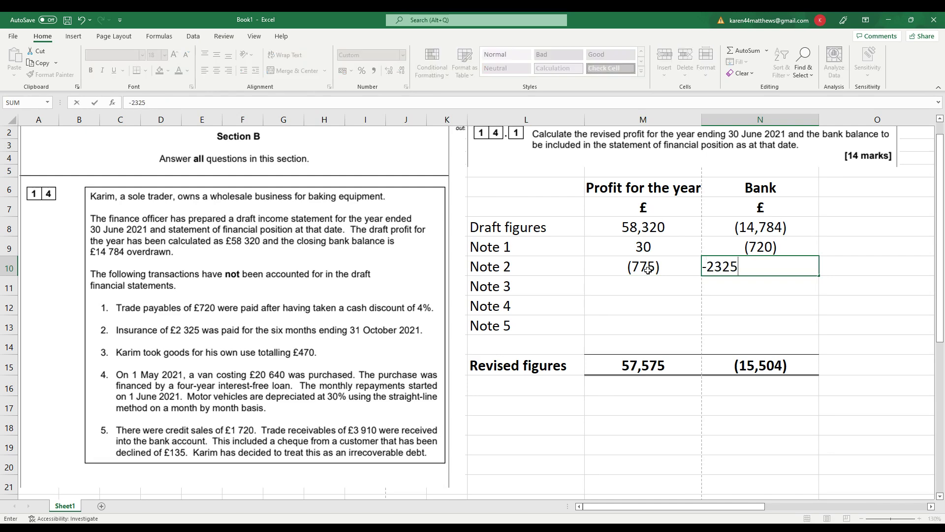
pyautogui.press('Return')
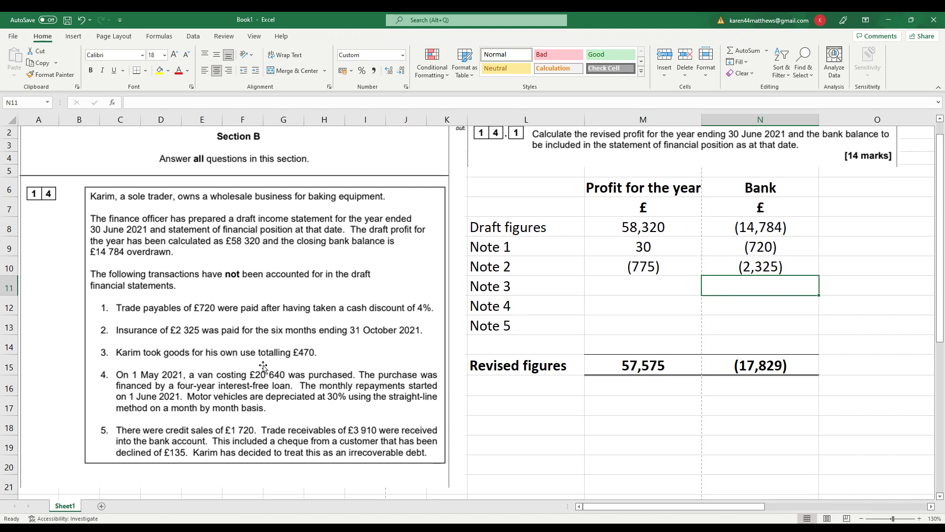
# Add the Note 3 goods-taken adjustment of +470 in M11
pyautogui.click(612, 283)
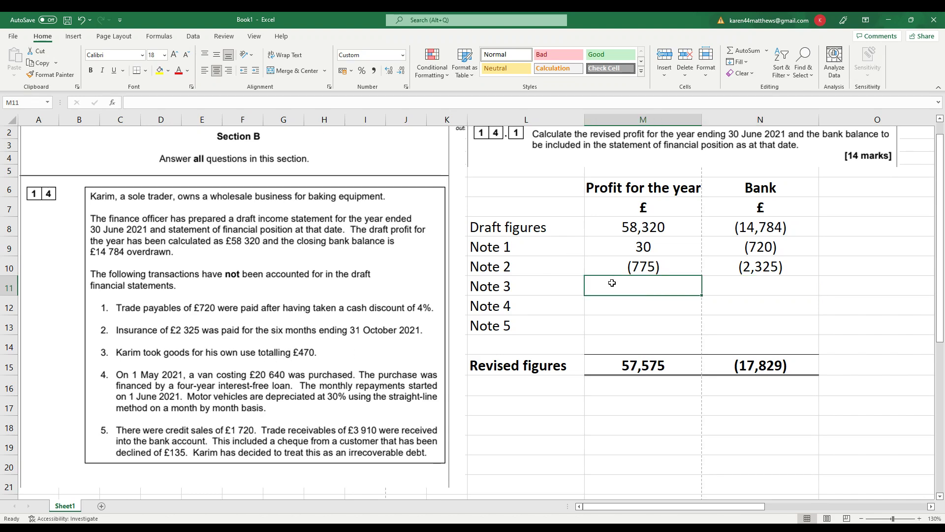
pyautogui.write('+470')
pyautogui.press('Return')
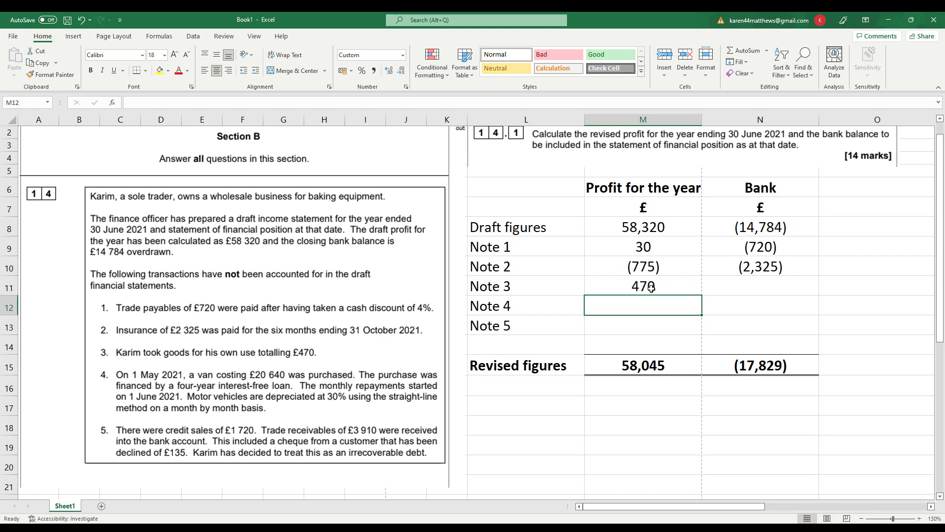
# Enter 0 in N11 for no Note 3 bank effect
pyautogui.click(741, 282)
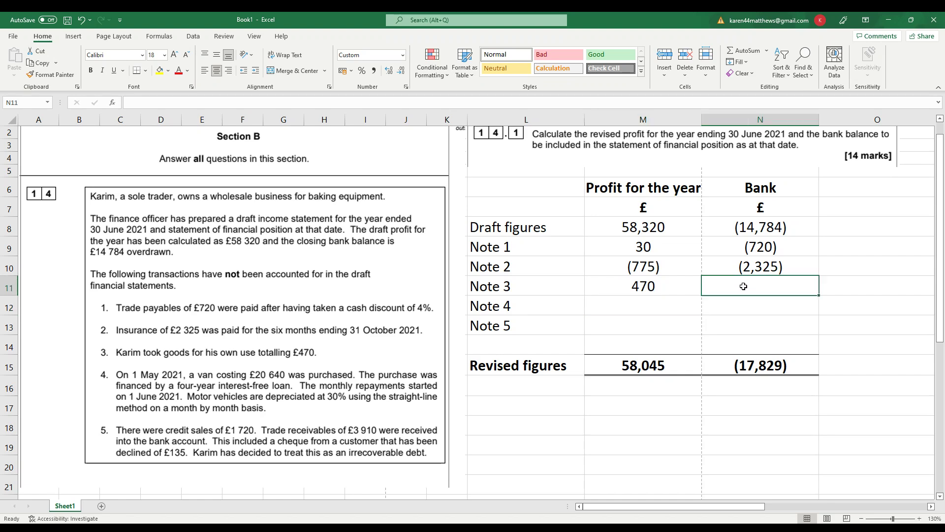
pyautogui.write('0')
pyautogui.press('Return')
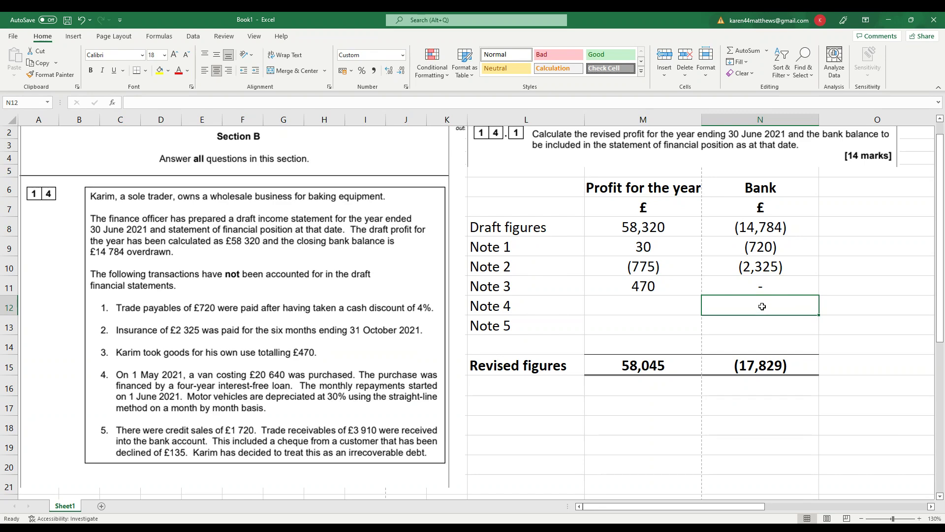
# Enter =-20640/48 in the Note 4 bank cell for the (430) loan repayment
pyautogui.write('=')
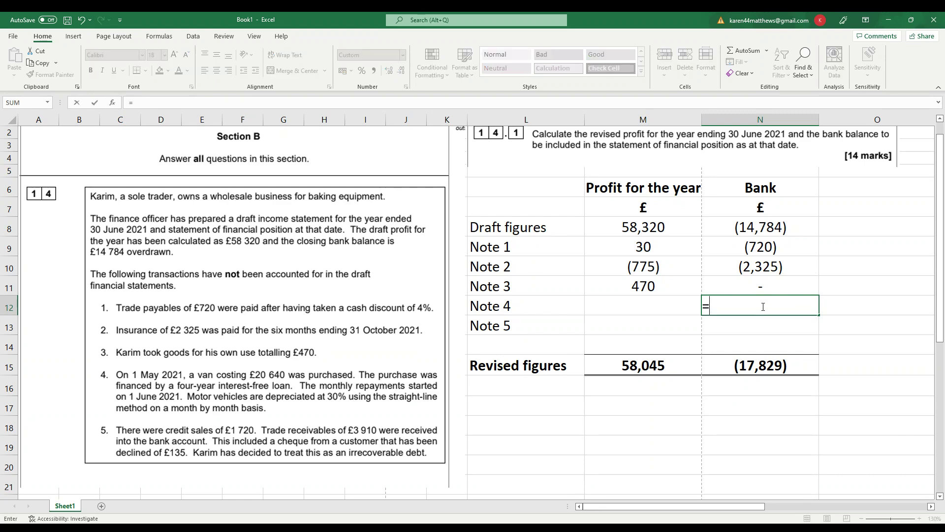
pyautogui.write('-20640/48')
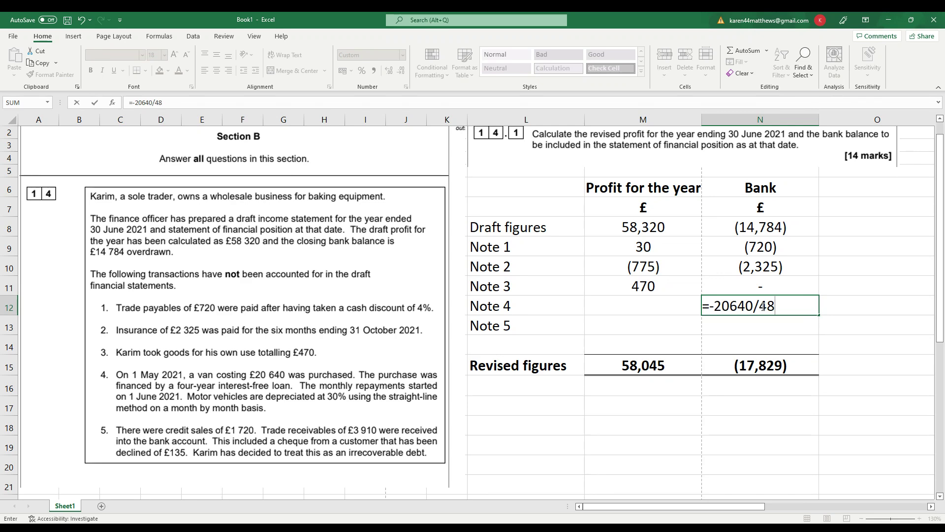
pyautogui.press('Return')
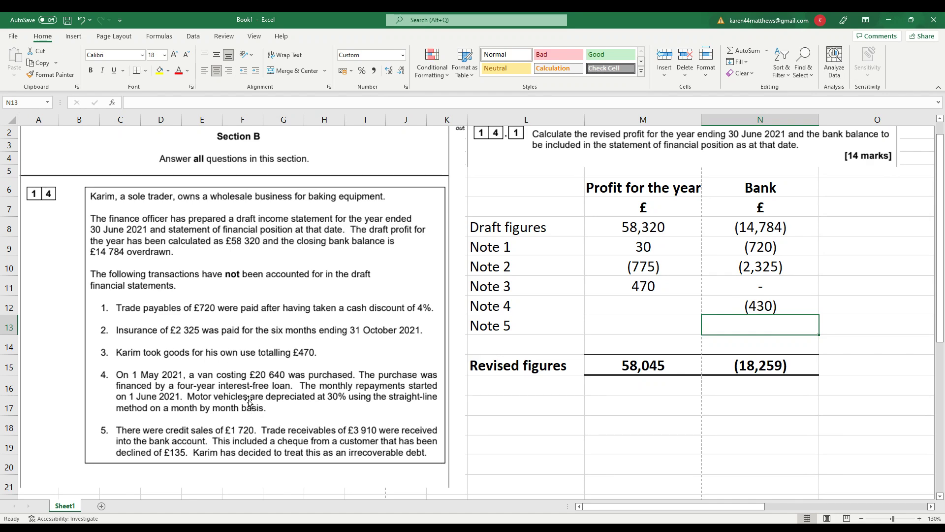
pyautogui.click(609, 310)
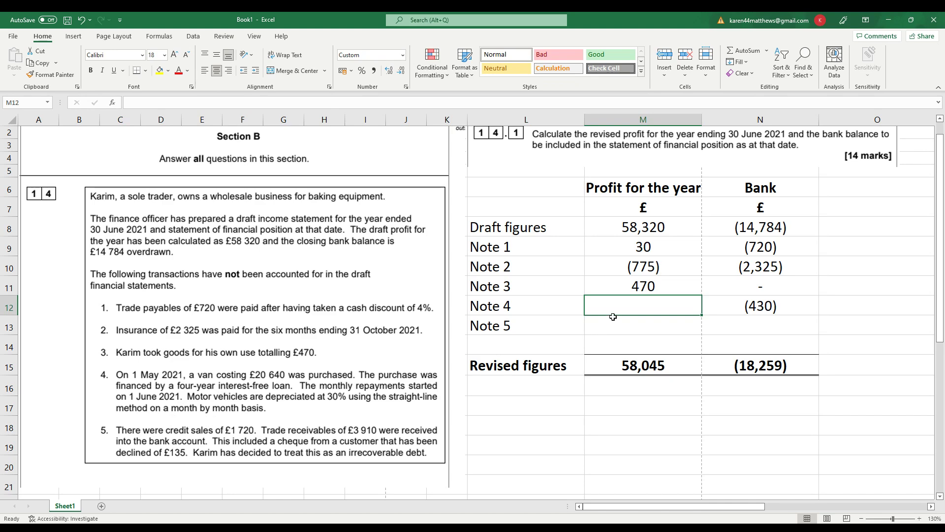
# Work out Note 4 depreciation in M12: annual 6,192 (=20640*.3), monthly 516 (=6192/12)
pyautogui.write('=')
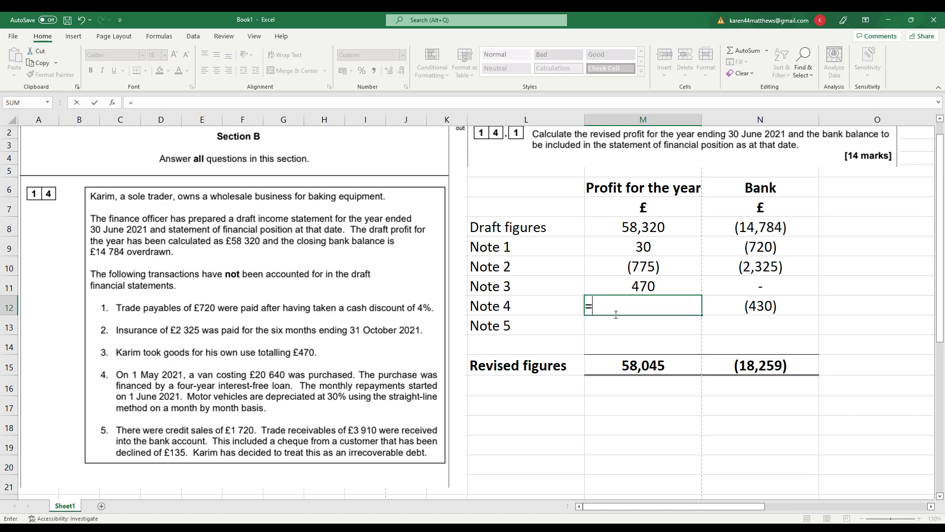
pyautogui.write('-20640')
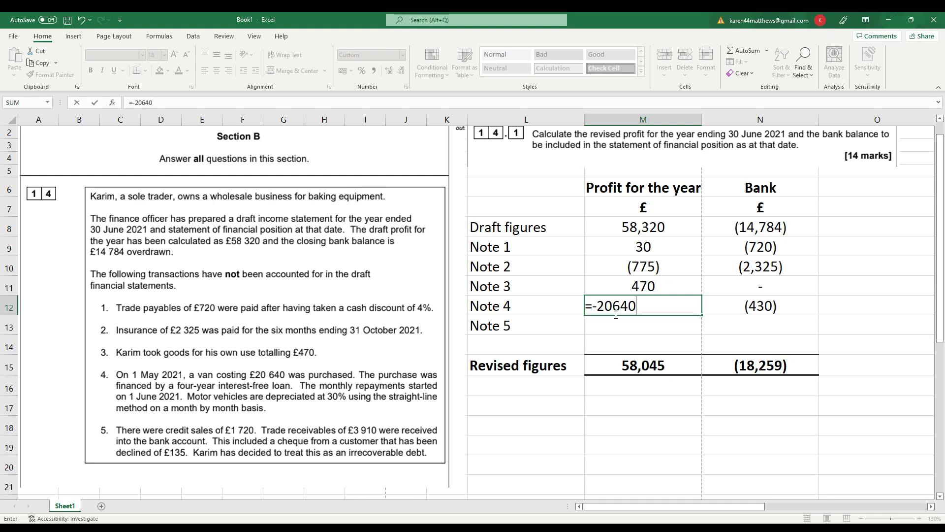
pyautogui.write('*.')
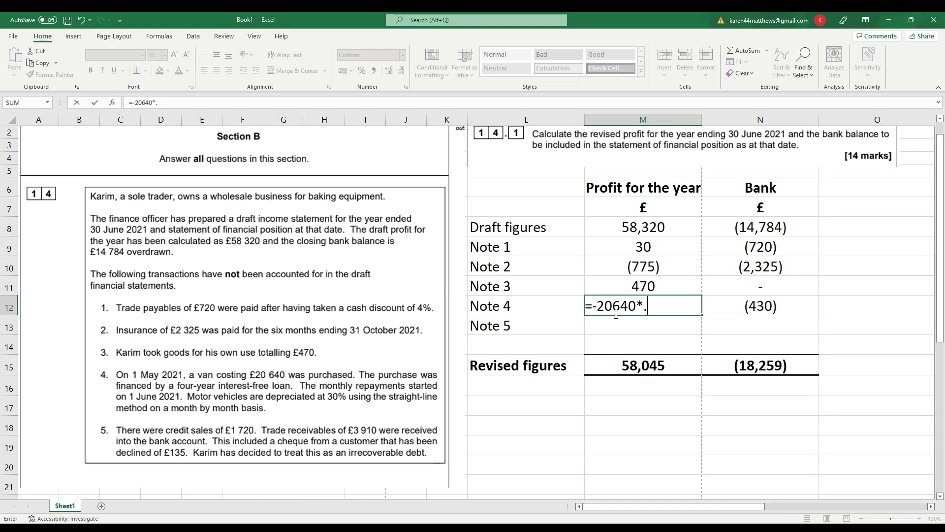
pyautogui.write('3*2/12')
pyautogui.press('Return')
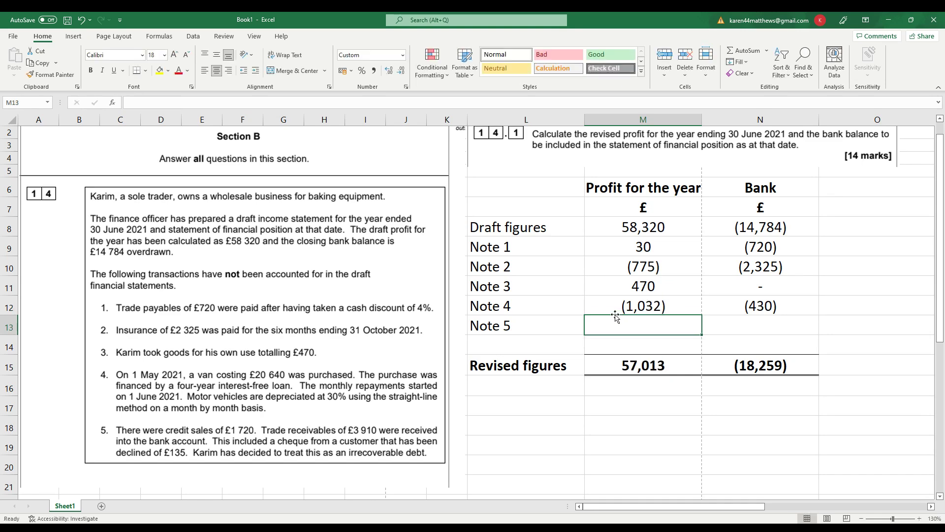
pyautogui.click(654, 307)
pyautogui.write('=20640*.3')
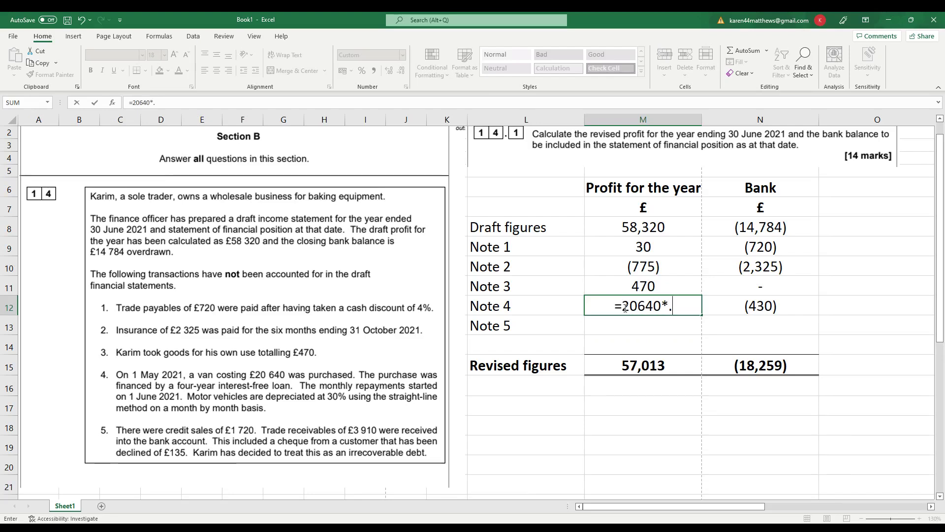
pyautogui.press('Return')
pyautogui.click(624, 307)
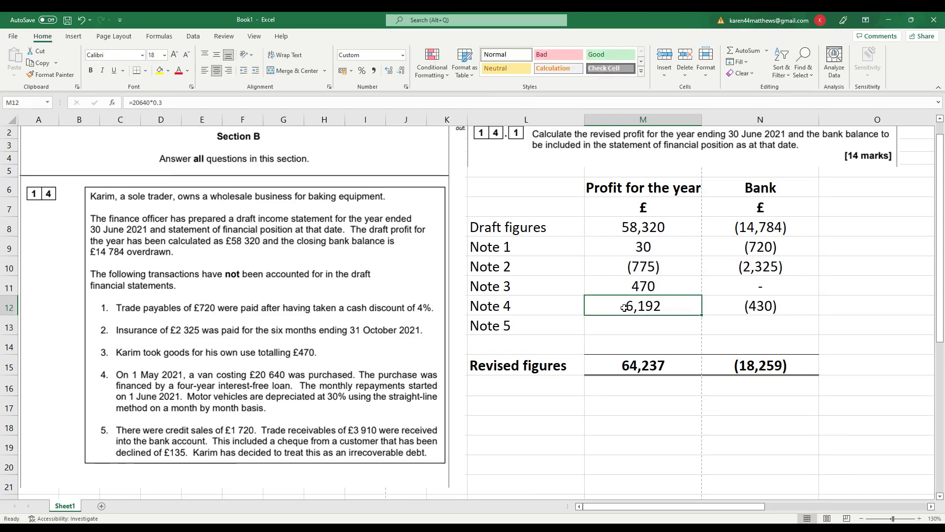
pyautogui.doubleClick(625, 307)
pyautogui.press('Escape')
pyautogui.write('=6192')
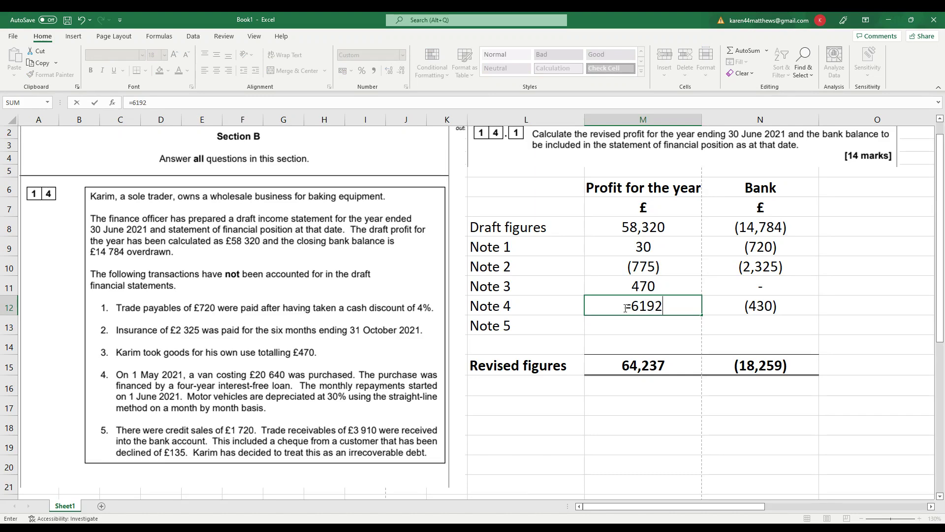
pyautogui.write('/12')
pyautogui.press('Return')
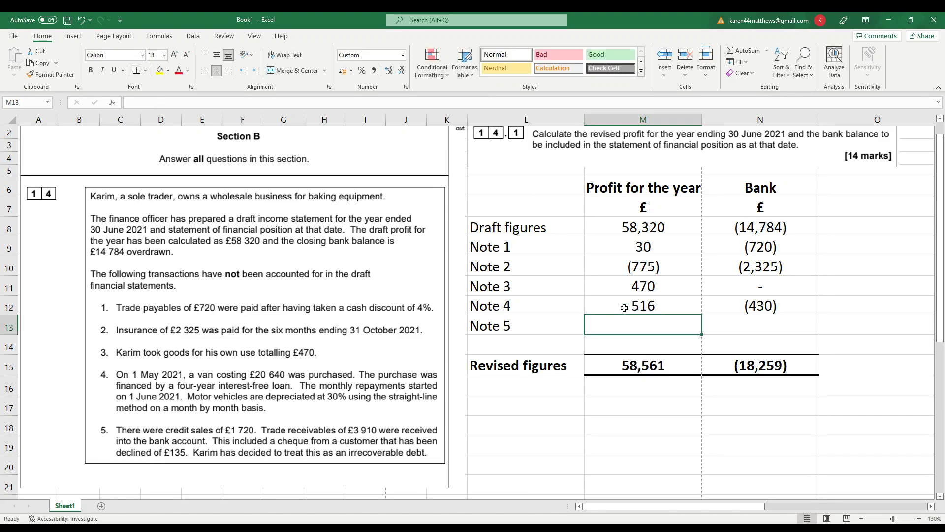
# Enter Note 4 depreciation as =-516*2 (1,032) and Note 5 credit sales of =1720
pyautogui.click(624, 308)
pyautogui.write('=')
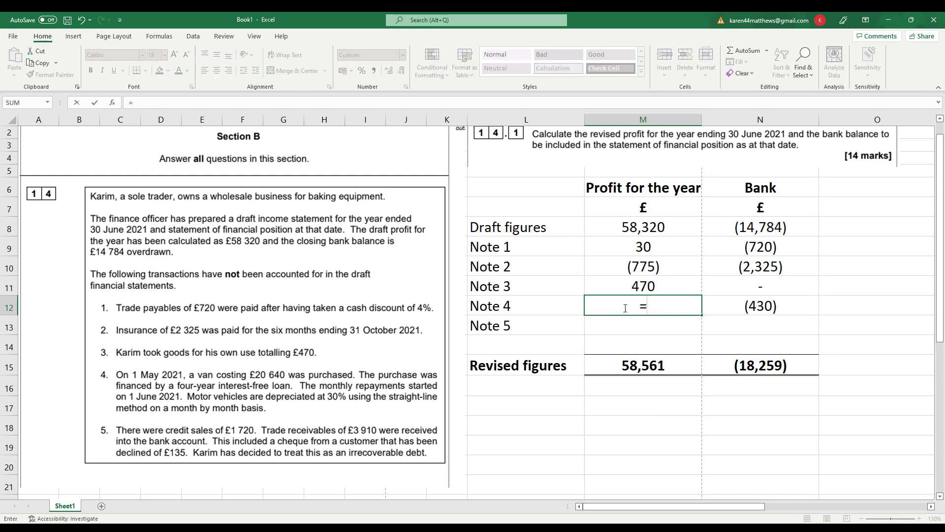
pyautogui.write('-516*2')
pyautogui.press('Return')
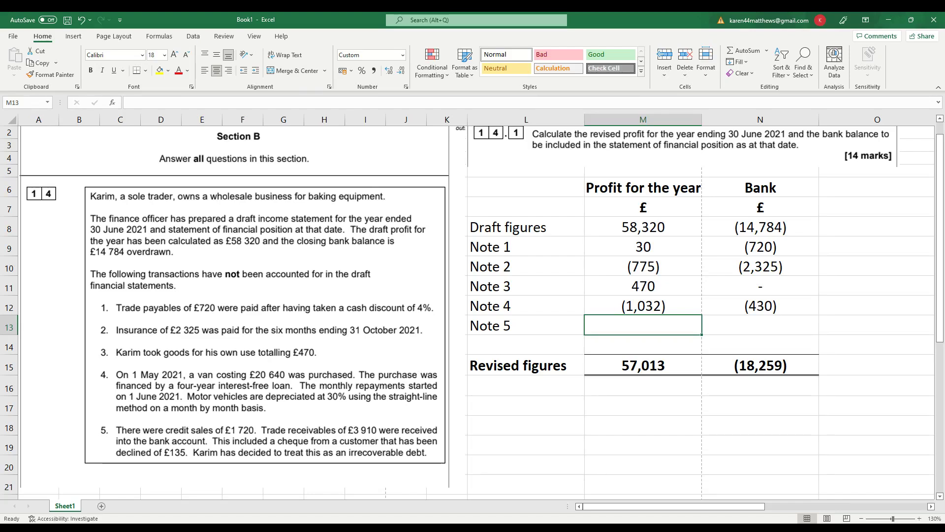
pyautogui.write('=1720')
pyautogui.press('Return')
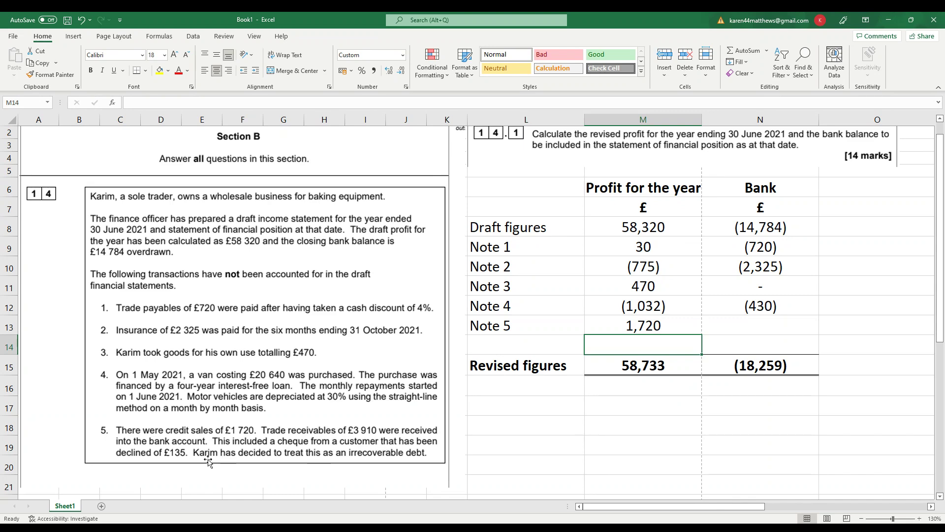
# Enter the Note 5 receipts of 3,910 in N13 and the -135 dishonoured cheque in N14
pyautogui.click(715, 325)
pyautogui.write('=3910')
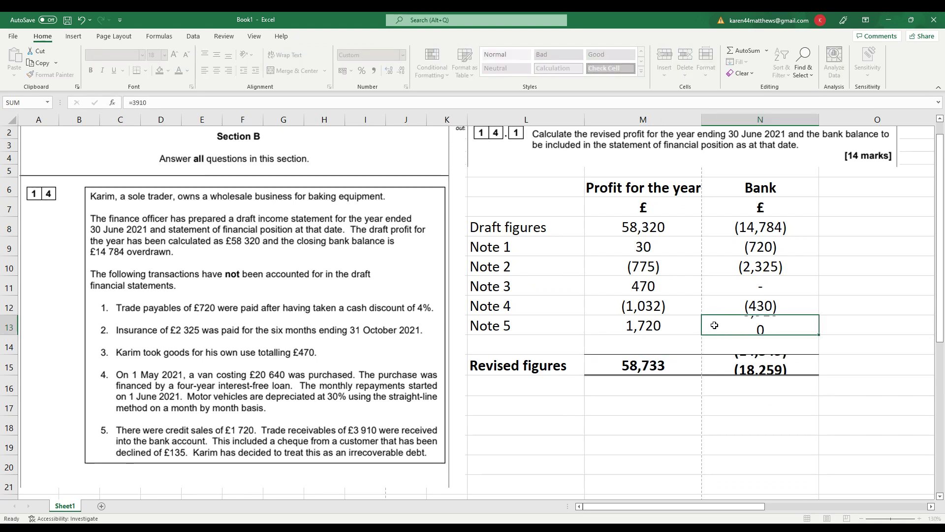
pyautogui.press('Return')
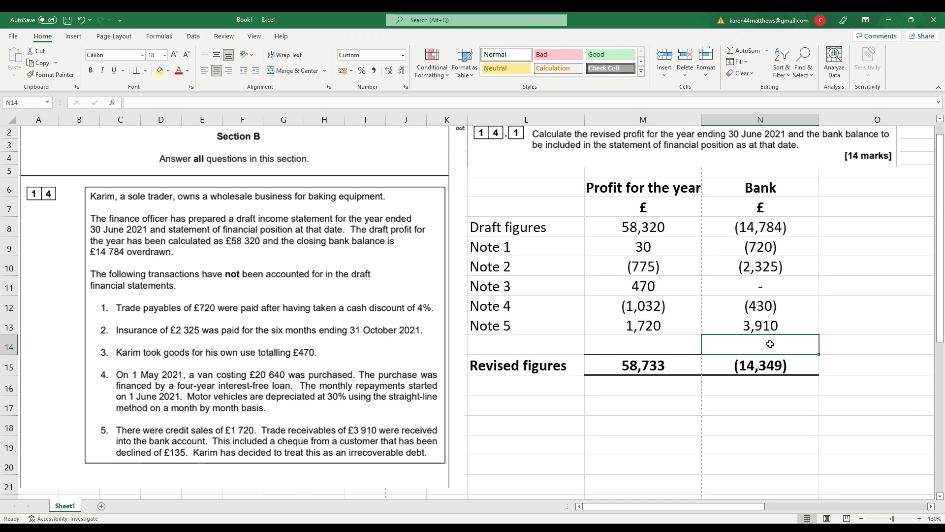
pyautogui.write('=-135')
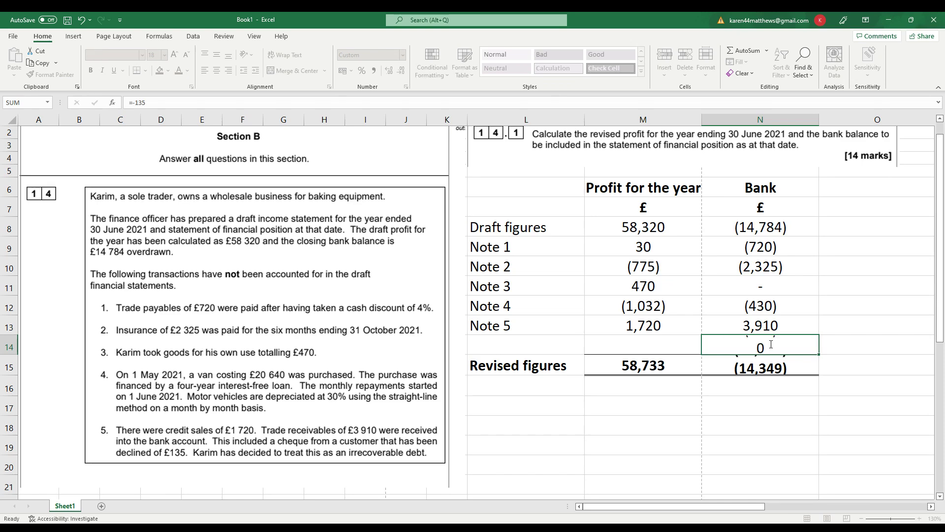
pyautogui.press('Return')
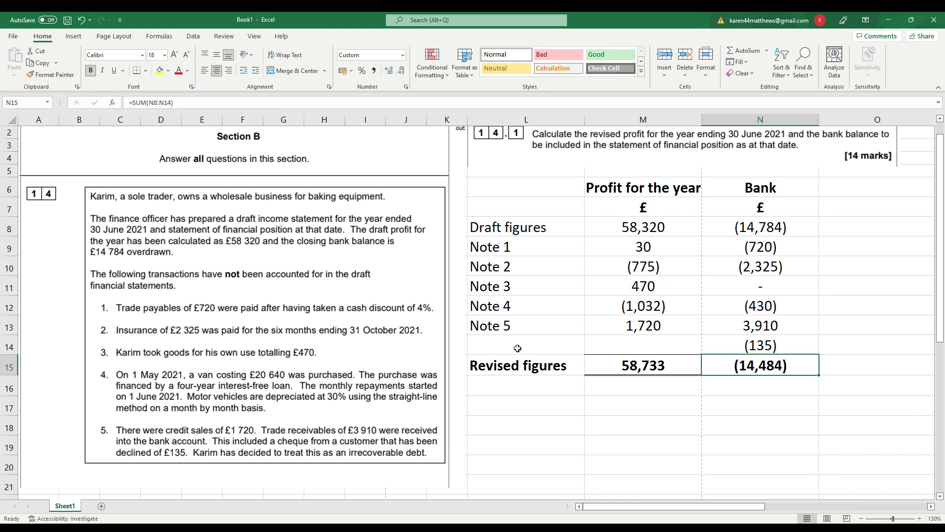
# Enter =-135 in M14 for the irrecoverable debt
pyautogui.click(645, 347)
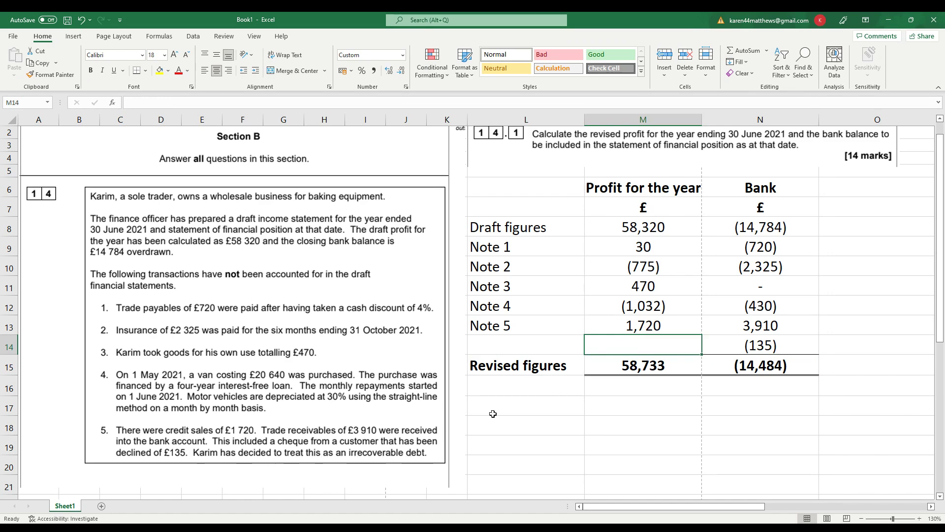
pyautogui.write('=-135')
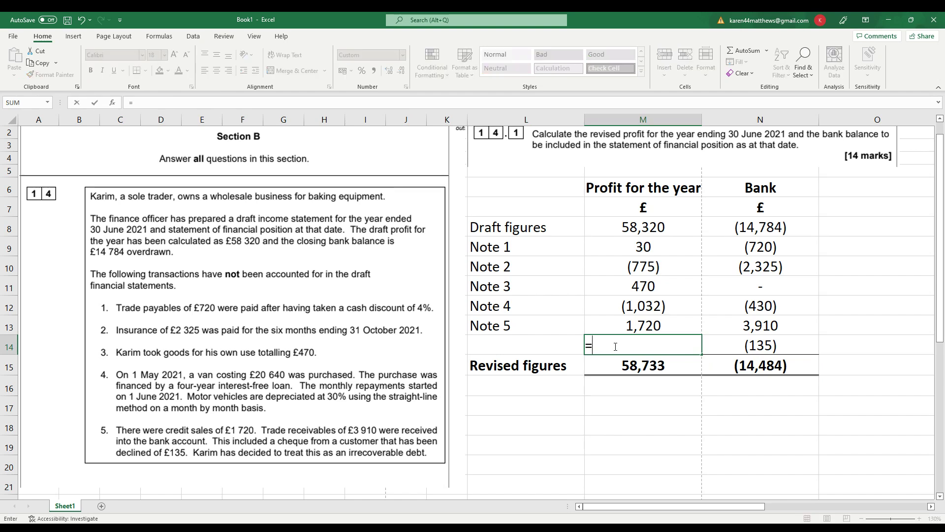
pyautogui.press('Return')
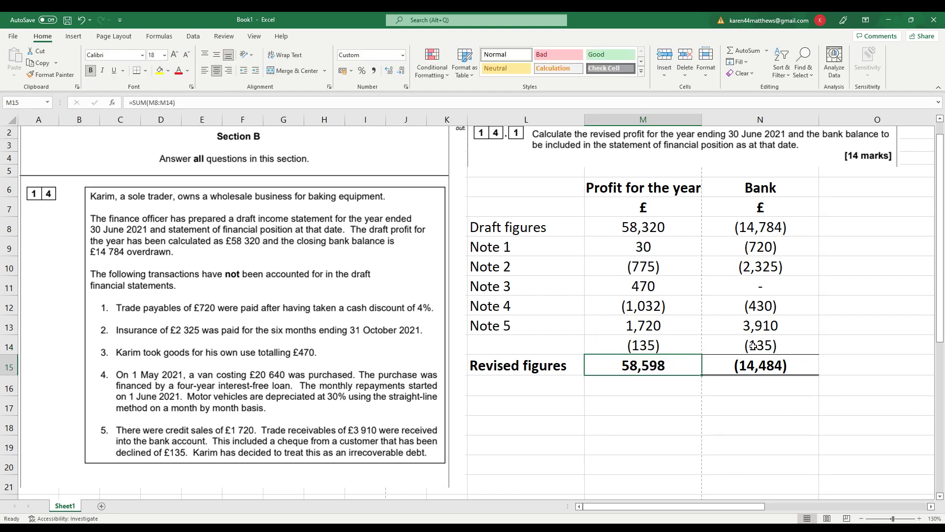